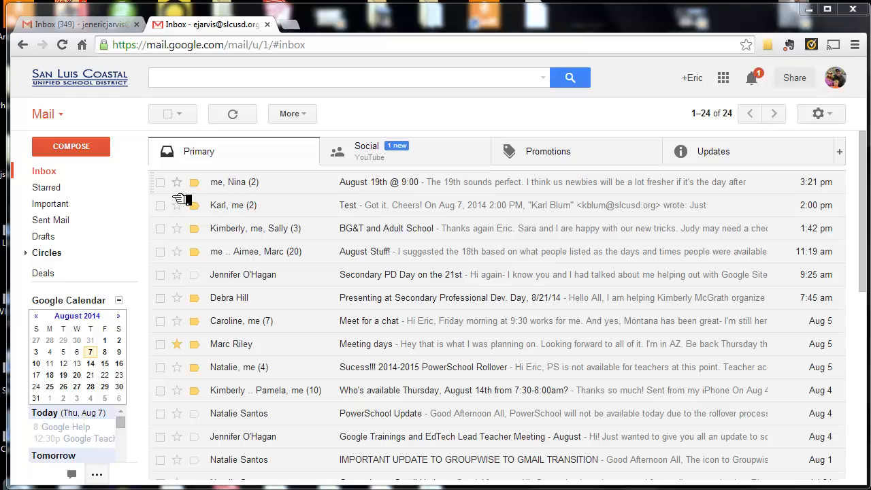
# Create a Teachers label and apply it to the August 19th @ 9:00, Test, August Stuff!, Meet for a chat and Meeting days conversations.
pyautogui.click(161, 182)
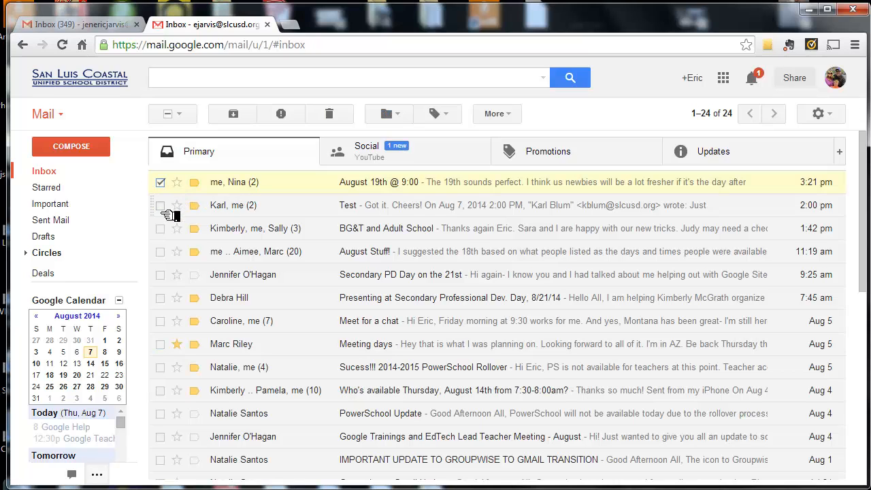
pyautogui.click(159, 205)
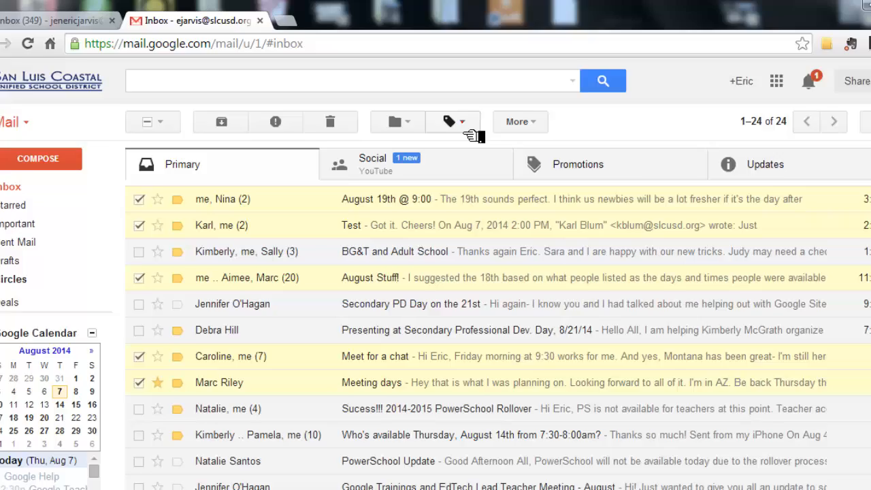
pyautogui.click(464, 128)
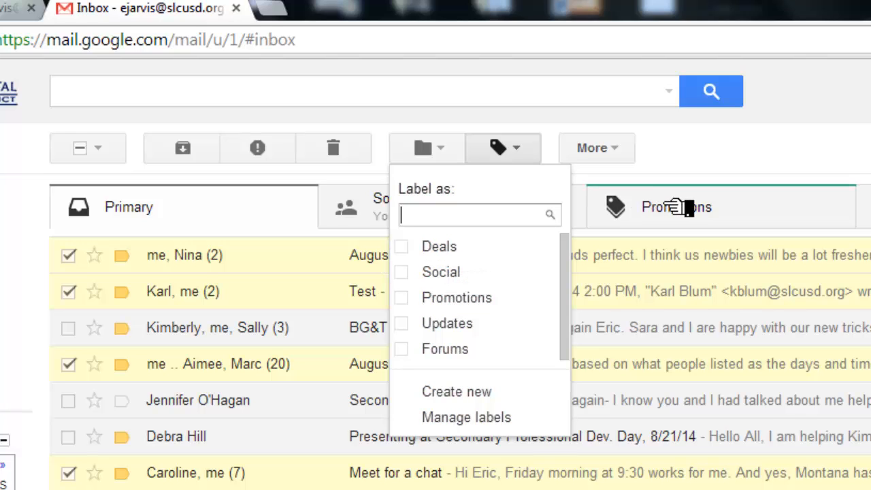
pyautogui.click(456, 392)
pyautogui.write('Te')
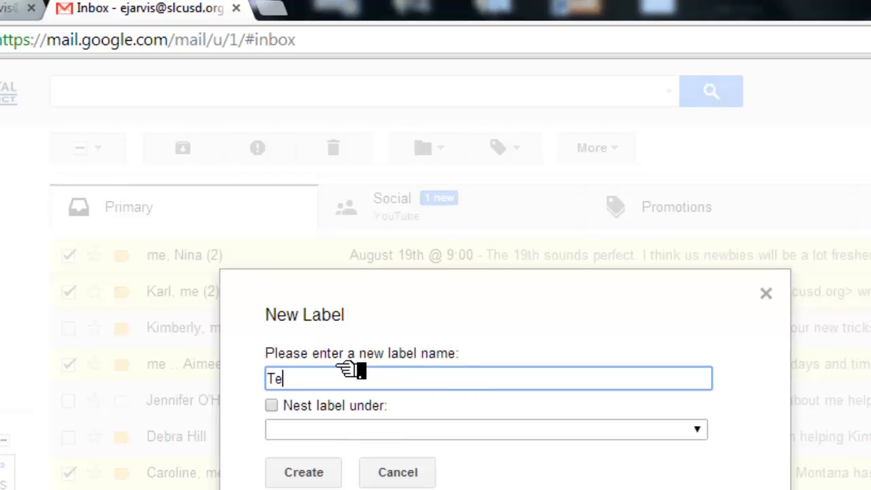
pyautogui.write('achers')
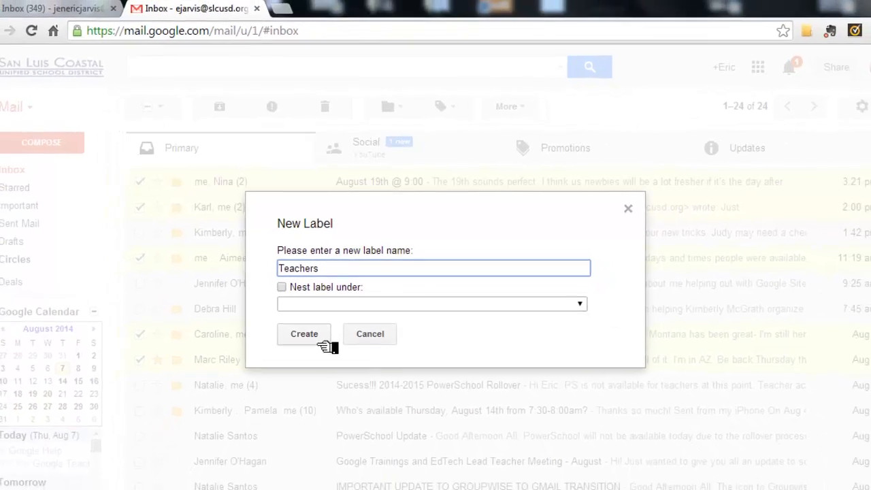
pyautogui.click(320, 340)
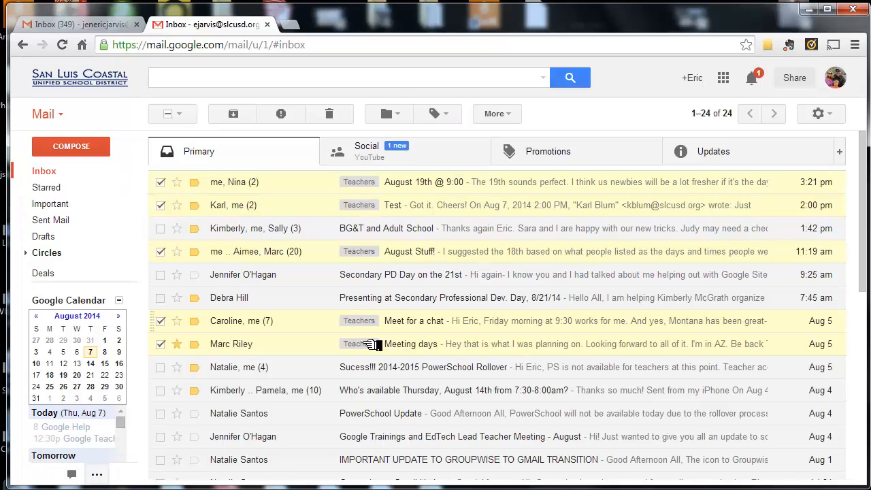
# View the conversations filed under the new Teachers label and return to the inbox.
pyautogui.moveTo(51, 279)
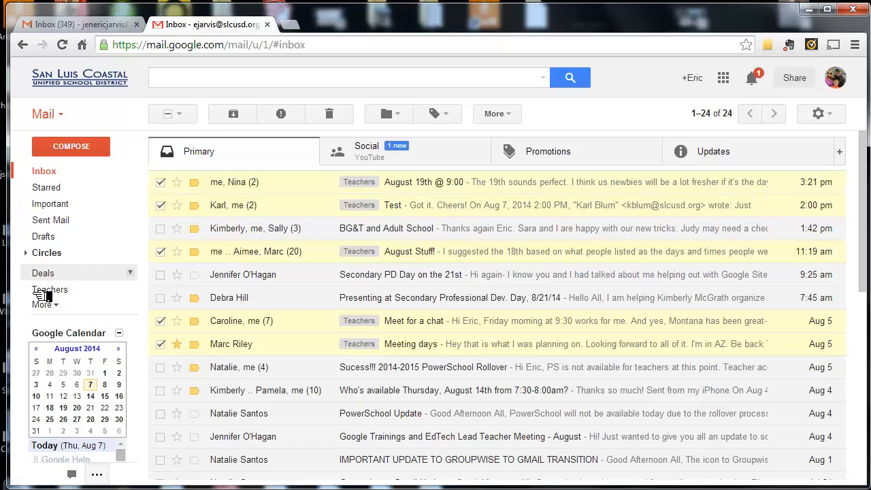
pyautogui.click(51, 301)
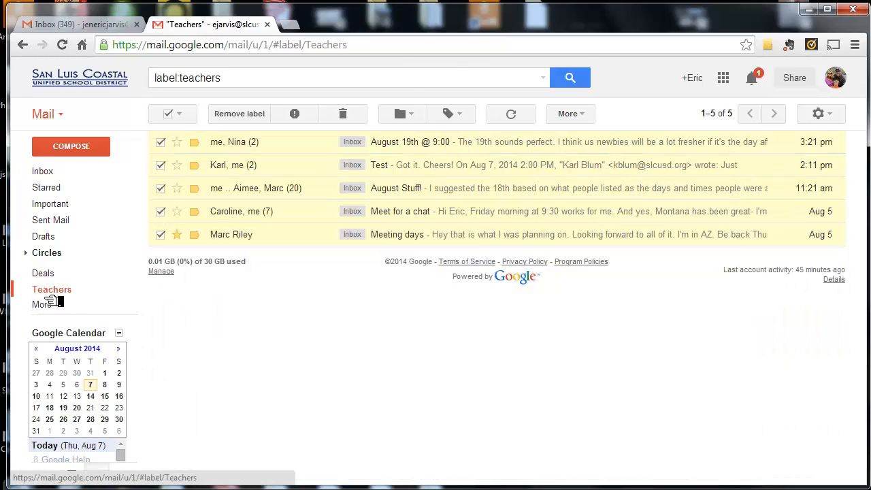
pyautogui.click(56, 179)
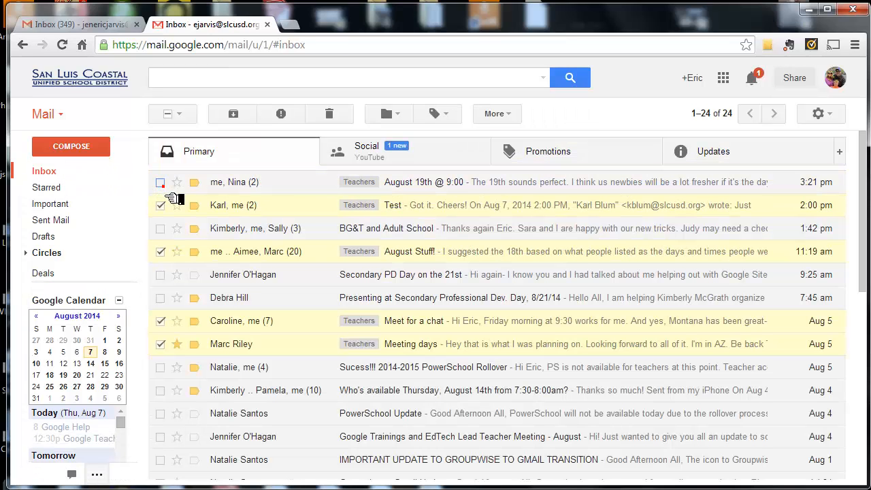
# Deselect all the conversations in the inbox.
pyautogui.click(161, 204)
pyautogui.click(160, 251)
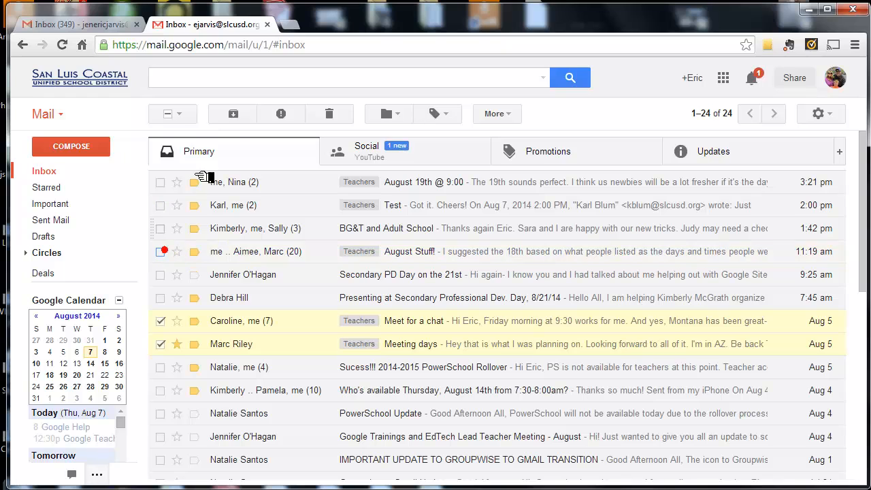
pyautogui.click(179, 114)
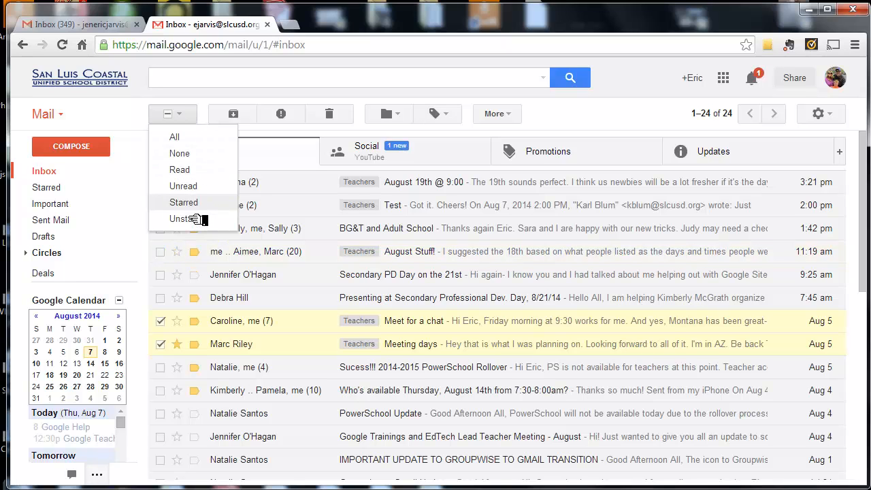
pyautogui.click(180, 154)
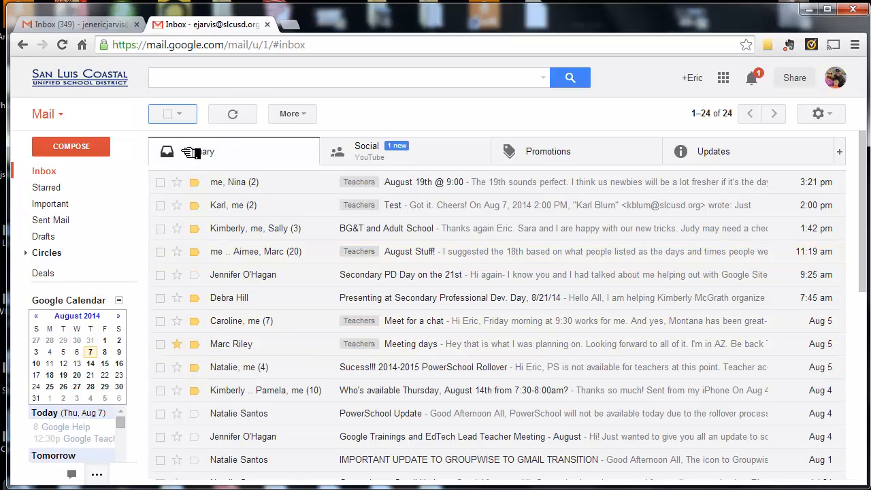
# Check the Teachers label's conversation list again with nothing selected, and go back to the inbox.
pyautogui.moveTo(77, 219)
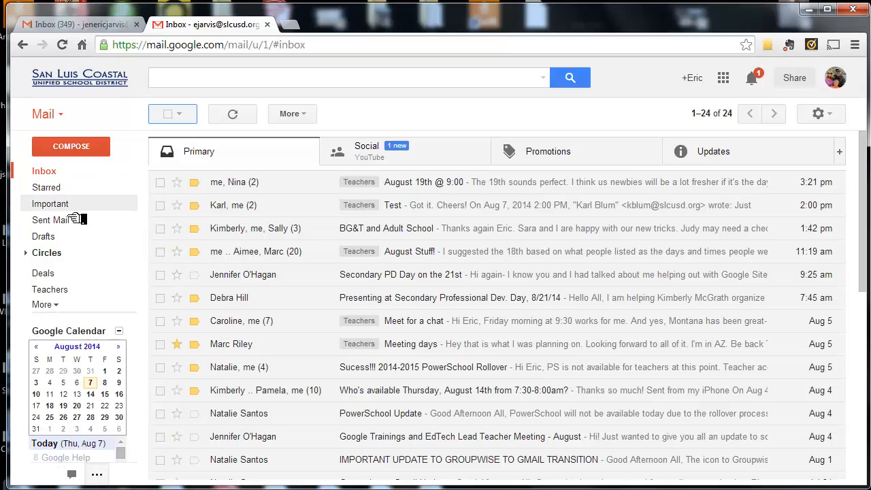
pyautogui.click(51, 296)
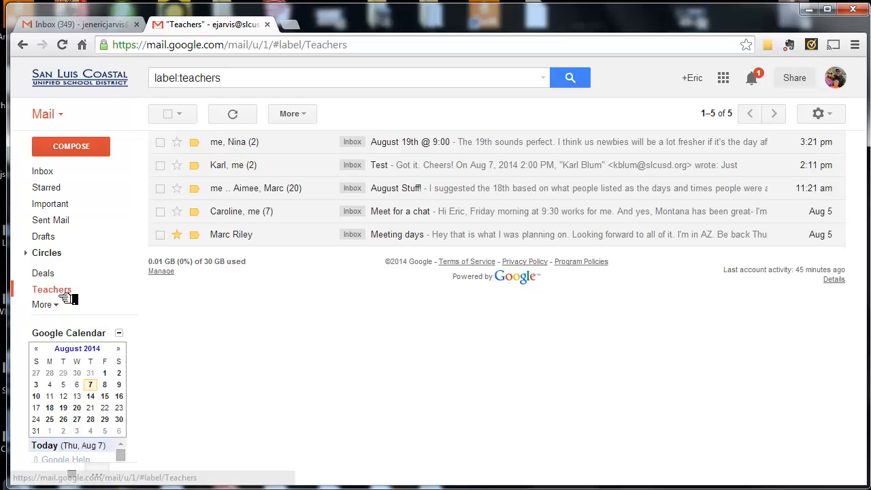
pyautogui.click(58, 172)
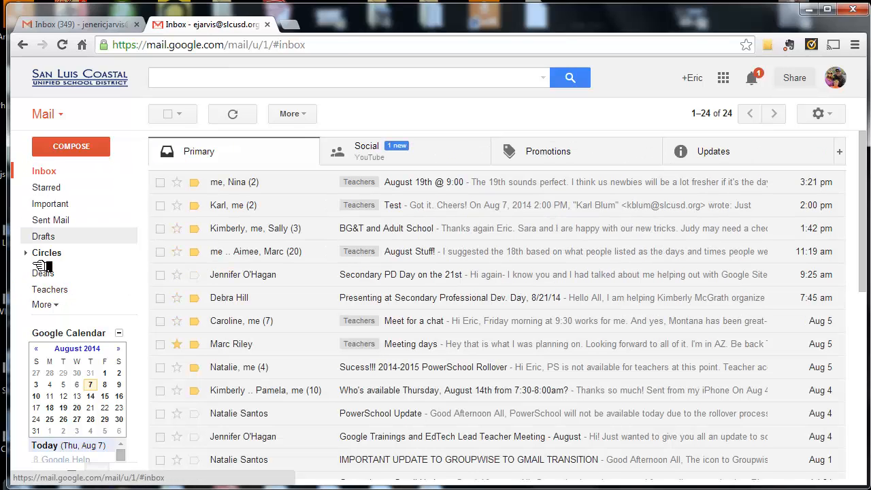
# Set the color of the Teachers label to light blue.
pyautogui.click(130, 289)
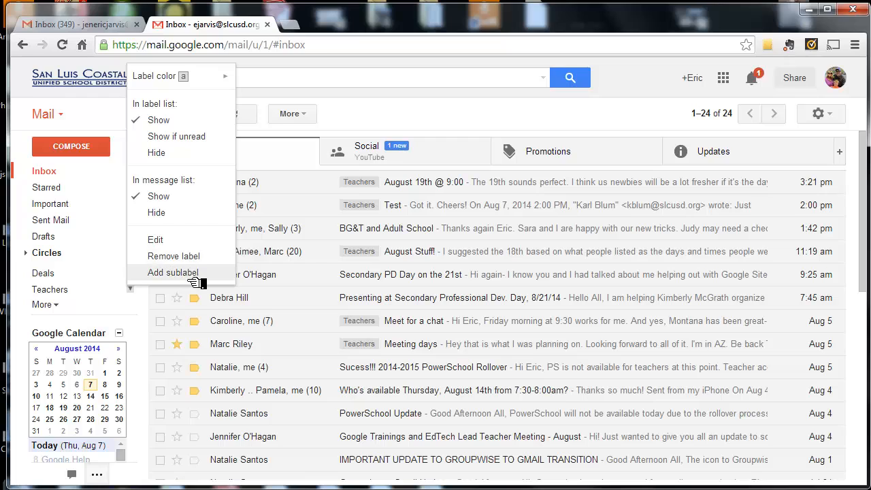
pyautogui.moveTo(193, 90)
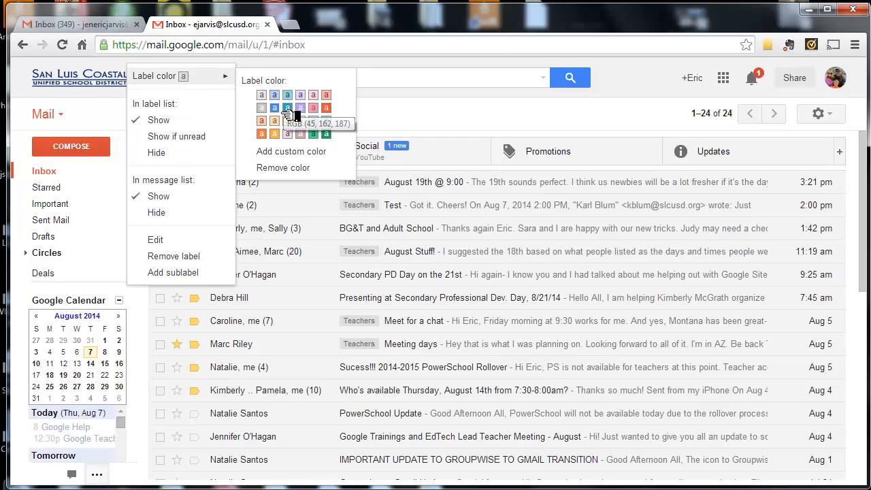
pyautogui.click(276, 107)
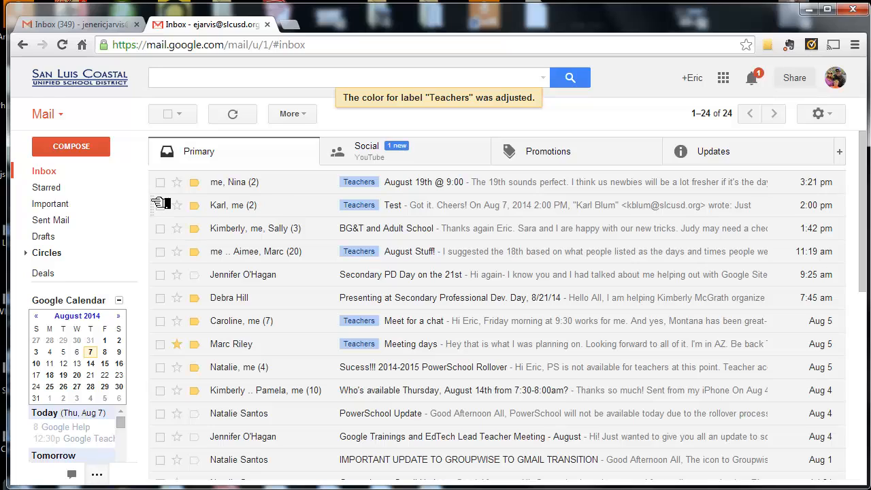
pyautogui.click(65, 187)
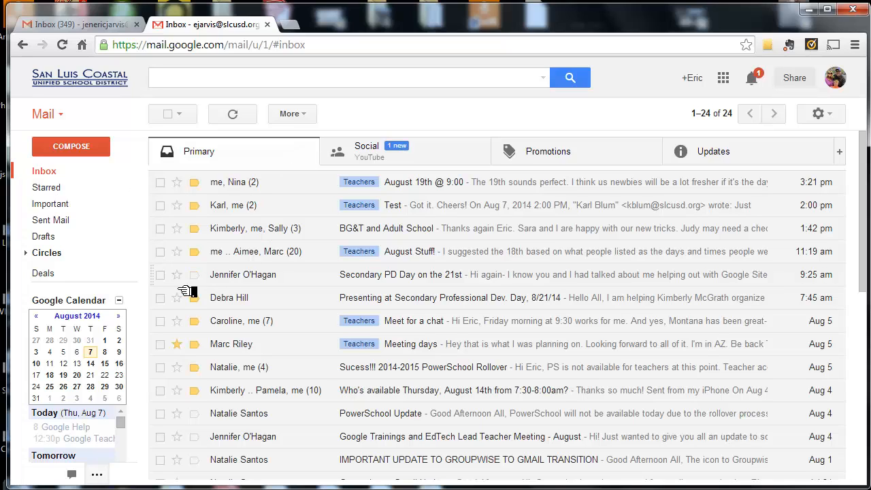
# Create an EdTech label and apply it to the BG&T and Adult School and Secondary PD Day on the 21st conversations.
pyautogui.click(161, 274)
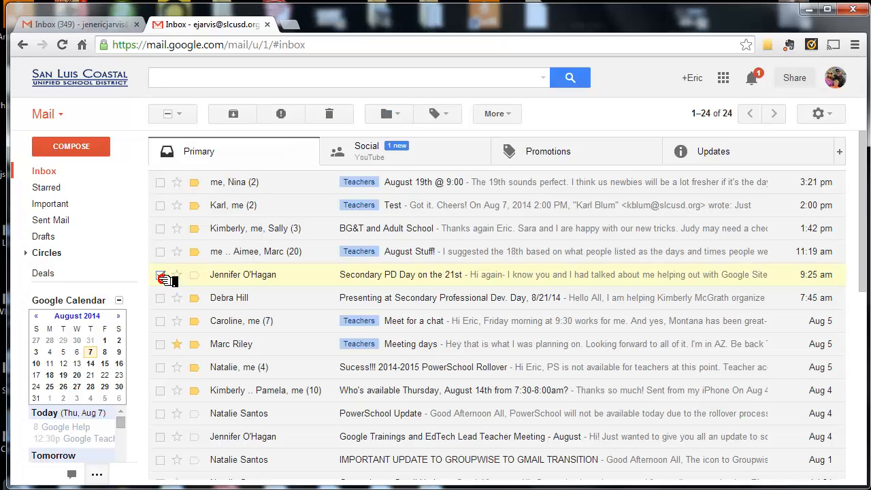
pyautogui.click(160, 229)
pyautogui.click(438, 114)
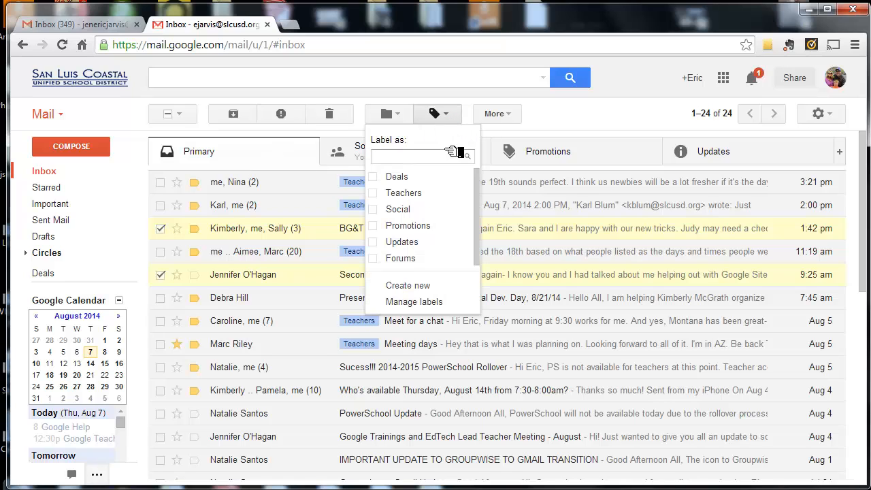
pyautogui.click(419, 287)
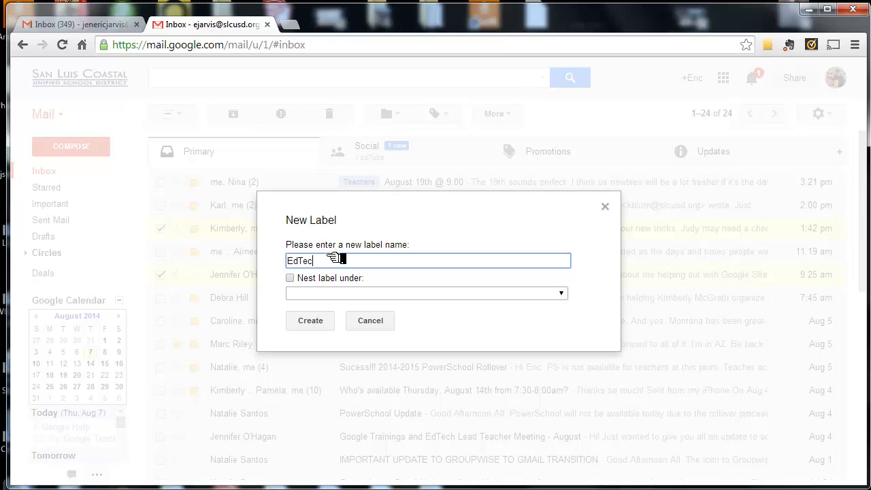
pyautogui.click(306, 323)
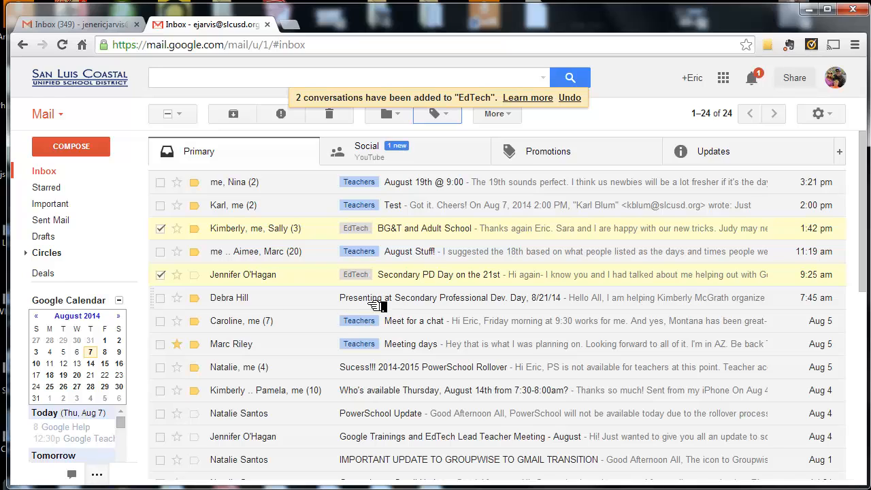
# Set the color of the EdTech label to light teal.
pyautogui.moveTo(97, 238)
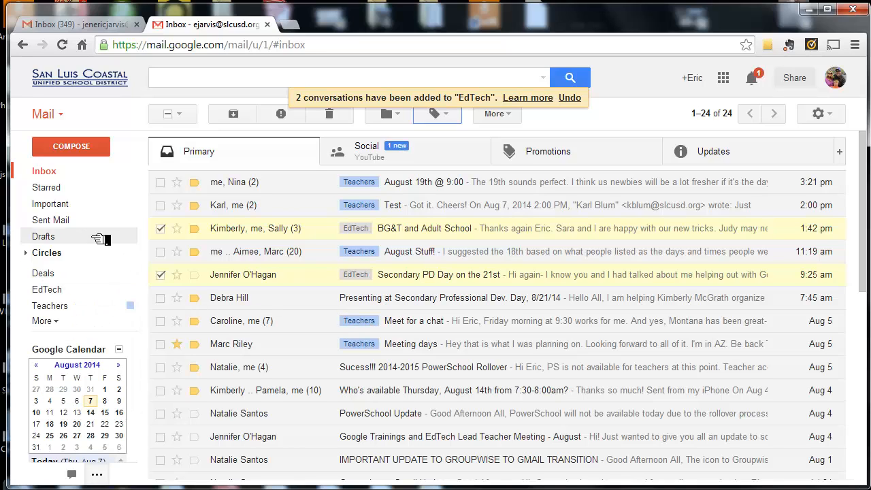
pyautogui.click(129, 291)
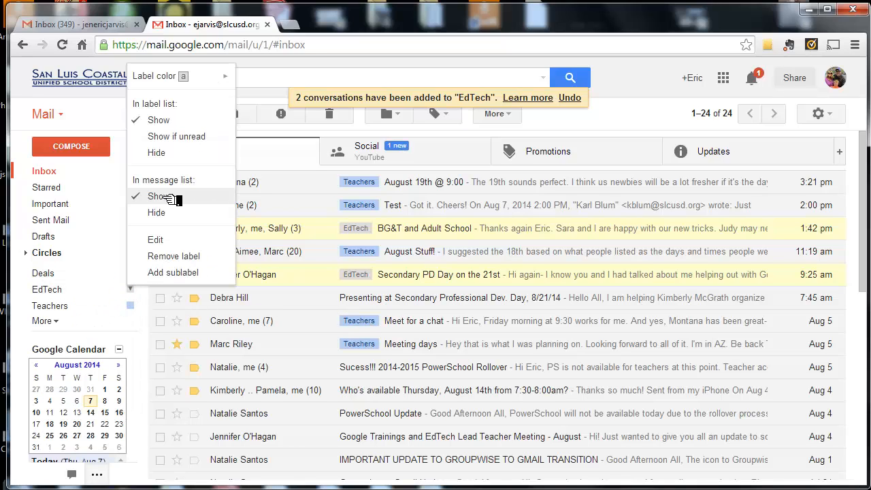
pyautogui.moveTo(216, 89)
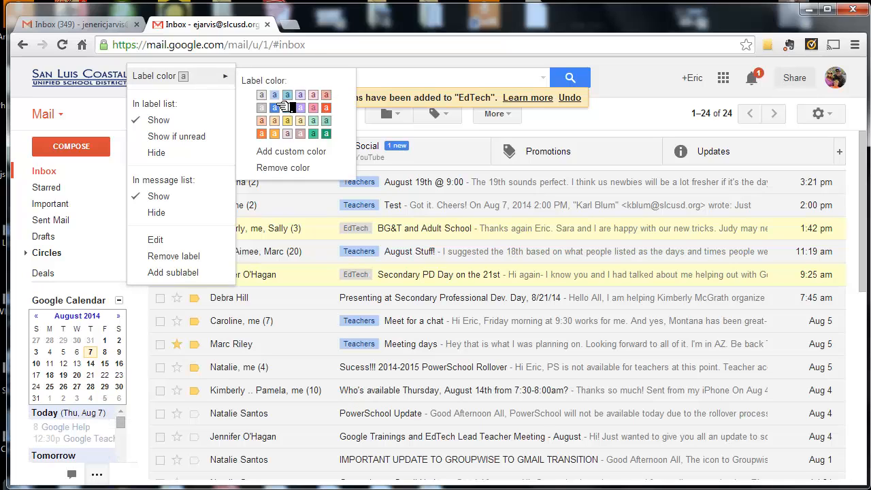
pyautogui.click(300, 107)
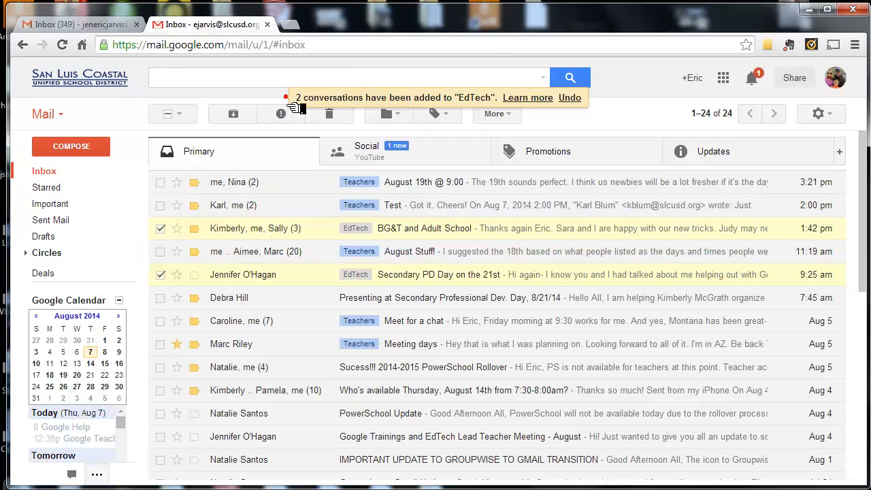
pyautogui.click(447, 257)
# Clear the selection of the two EdTech conversations in the inbox.
pyautogui.click(45, 172)
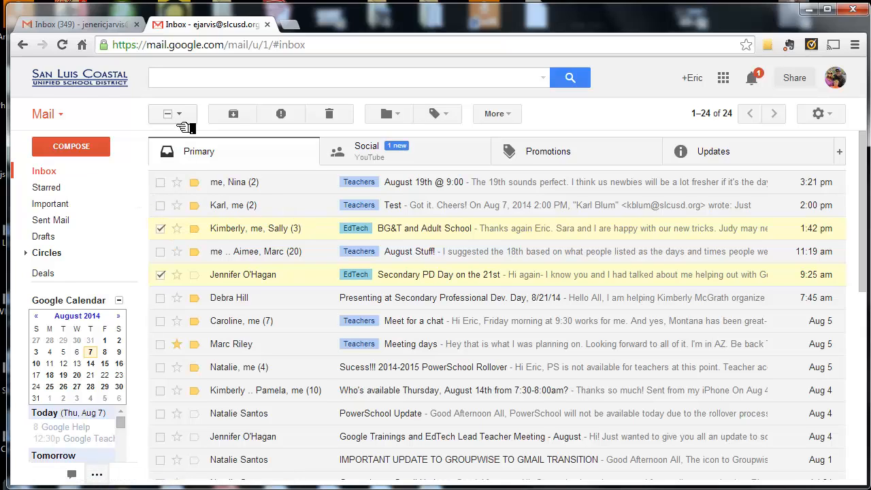
pyautogui.click(182, 117)
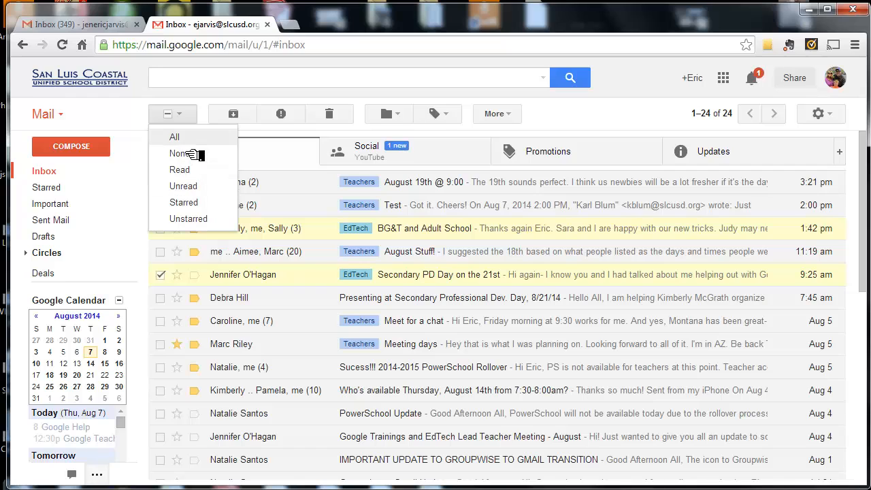
pyautogui.click(193, 156)
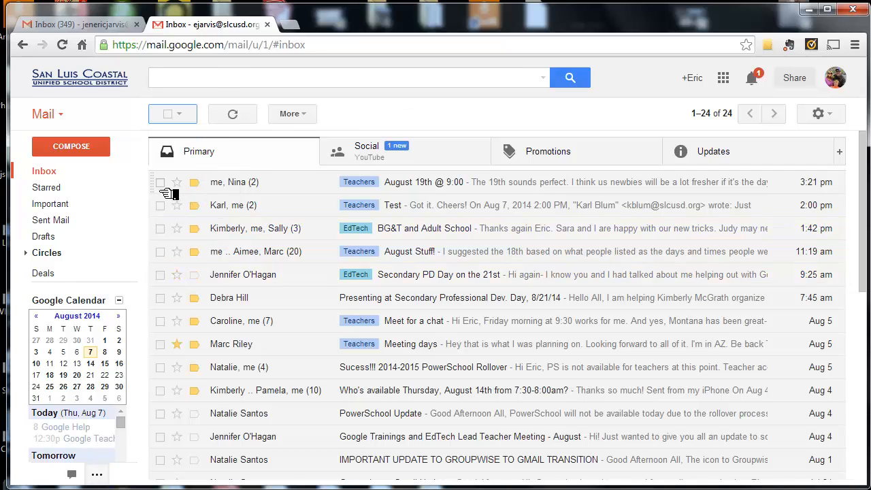
# Add the EdTech label to the August 19th @ 9:00 conversation as a second label and deselect it.
pyautogui.click(160, 182)
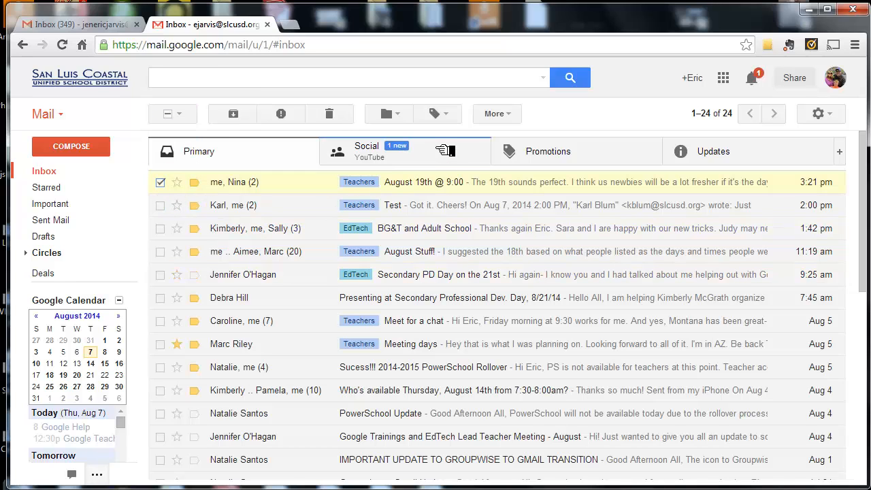
pyautogui.click(454, 121)
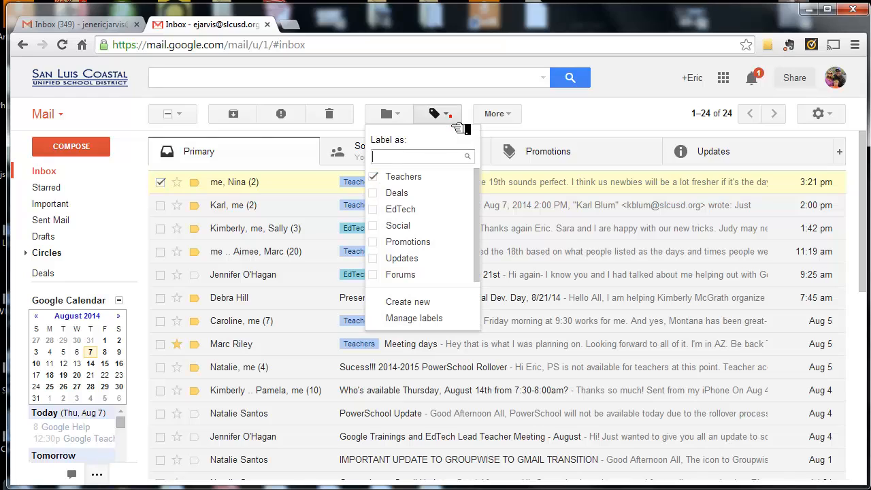
pyautogui.click(394, 211)
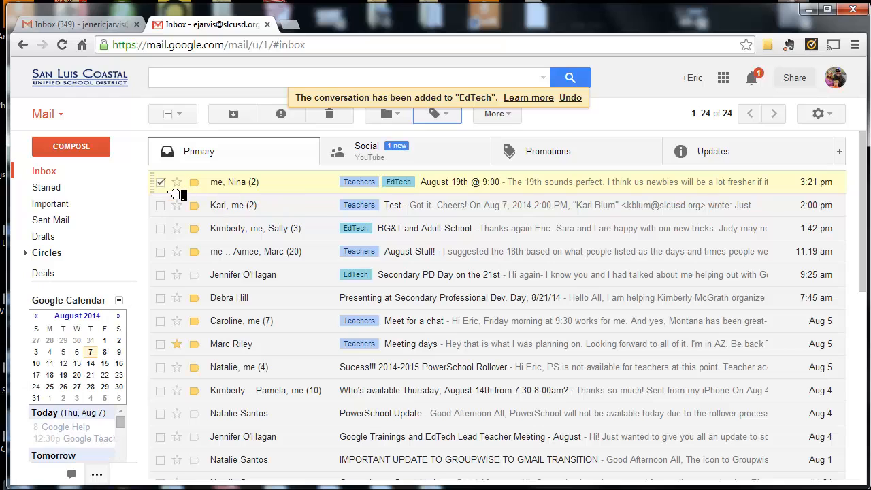
pyautogui.click(161, 182)
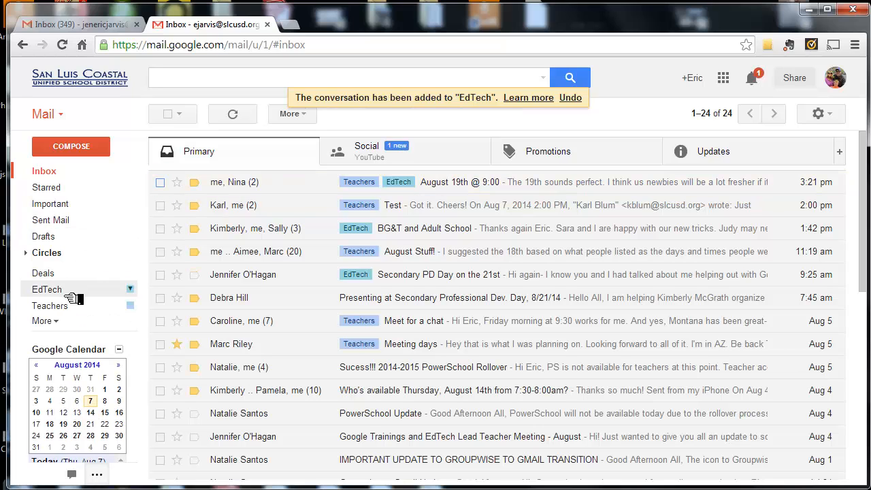
# Open the Teachers label to examine how the conversation with two labels is listed.
pyautogui.click(65, 310)
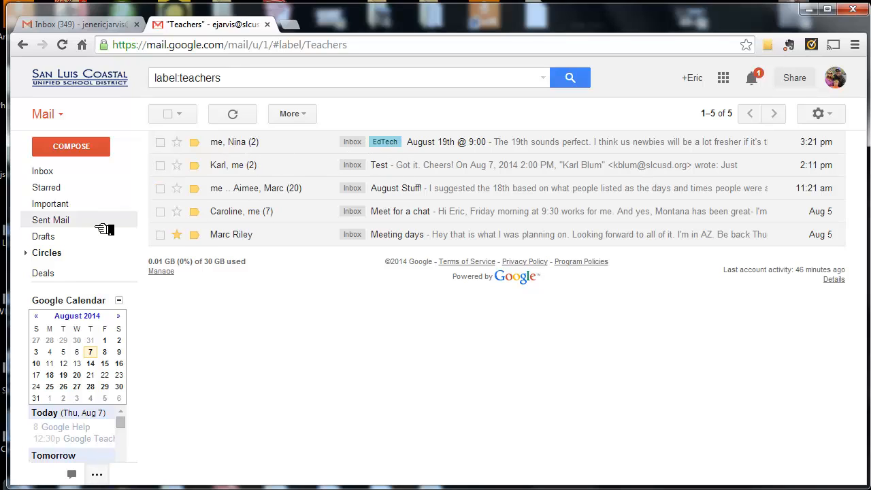
# Open the EdTech label to examine the conversations listed under it, and return to the inbox.
pyautogui.moveTo(77, 186)
pyautogui.click(56, 290)
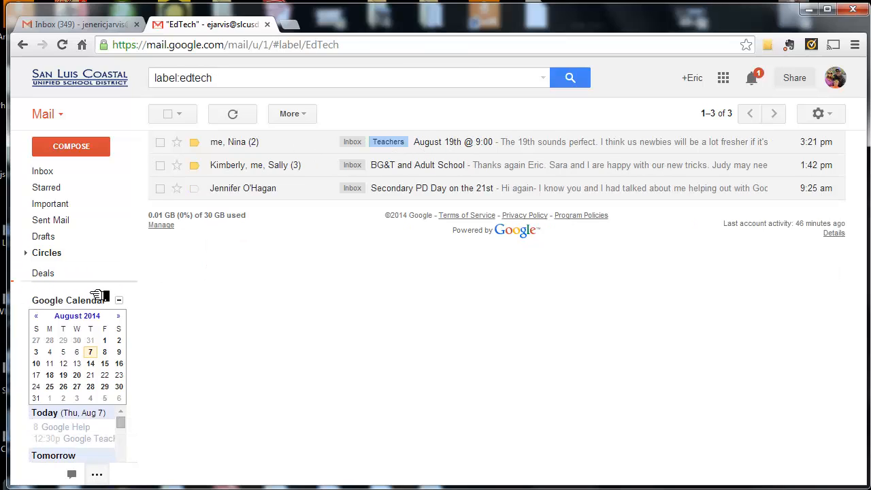
pyautogui.moveTo(68, 291)
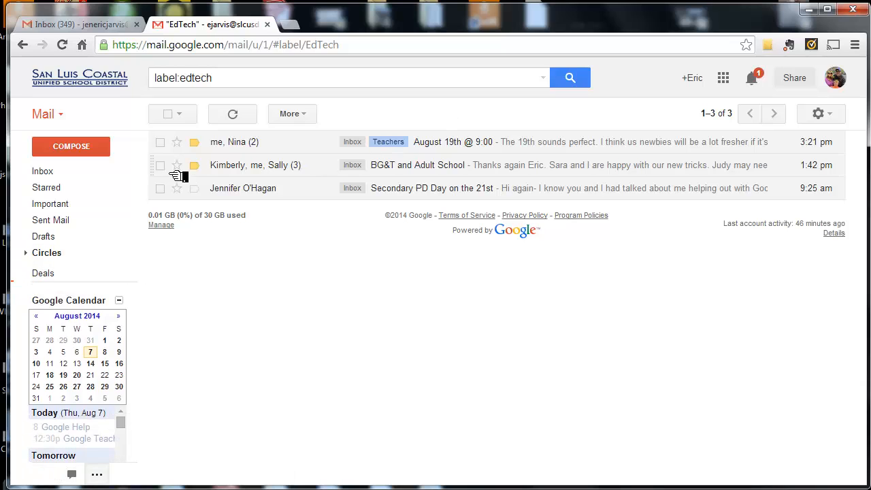
pyautogui.click(52, 174)
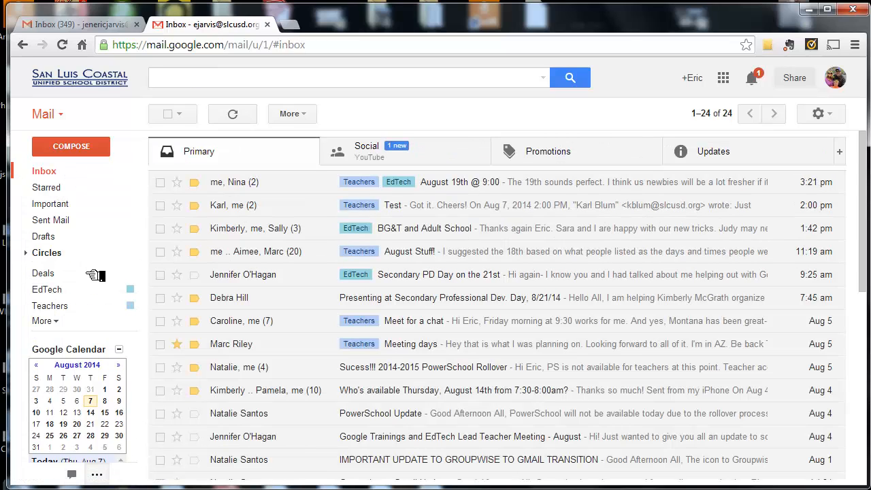
# Create a new label named Parents from the expanded label list, without nesting it under another label.
pyautogui.click(60, 325)
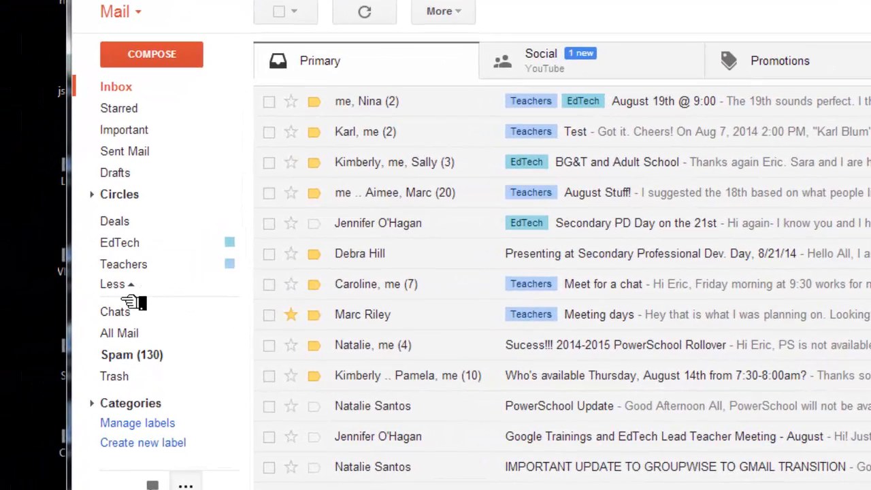
pyautogui.click(130, 299)
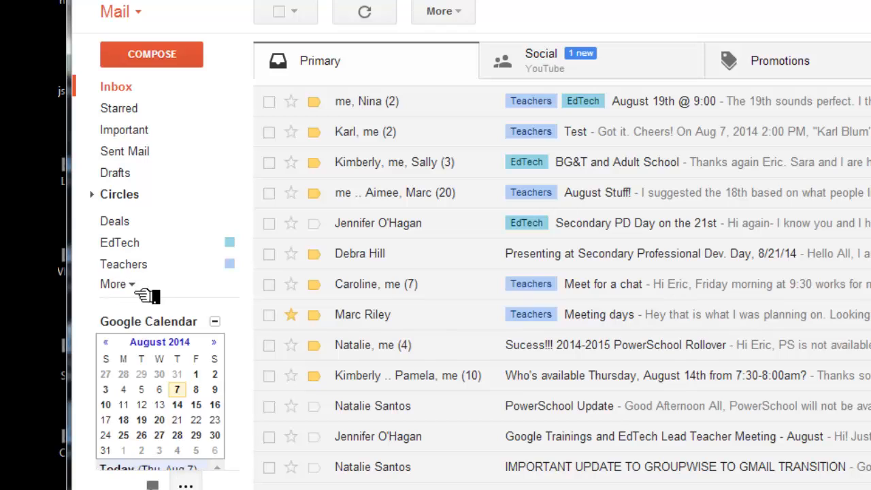
pyautogui.click(130, 293)
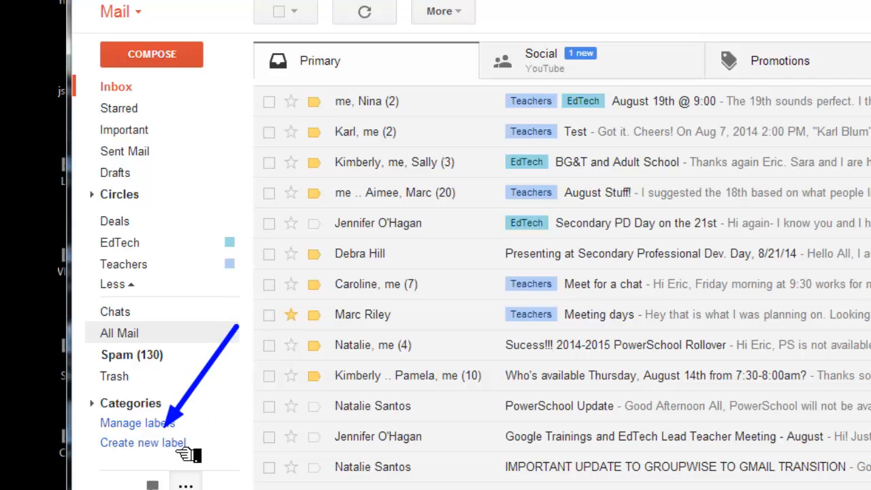
pyautogui.scroll(-1, 175, 449)
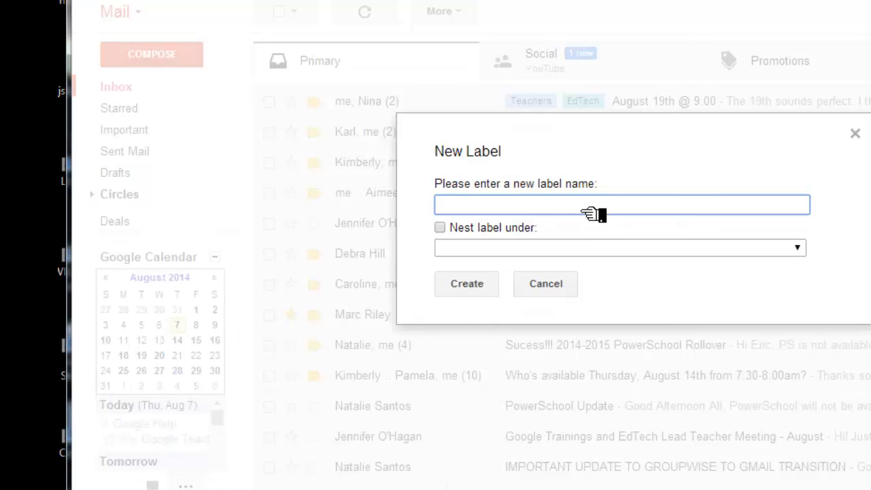
pyautogui.write('Parents')
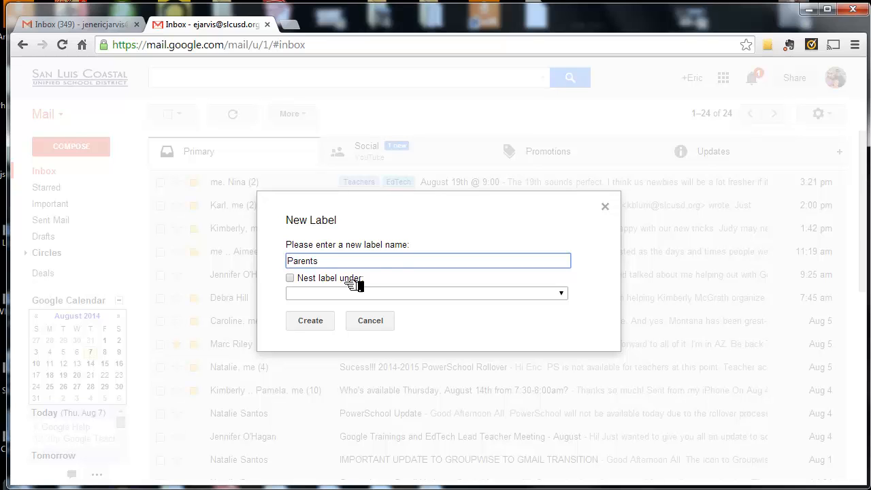
pyautogui.click(319, 325)
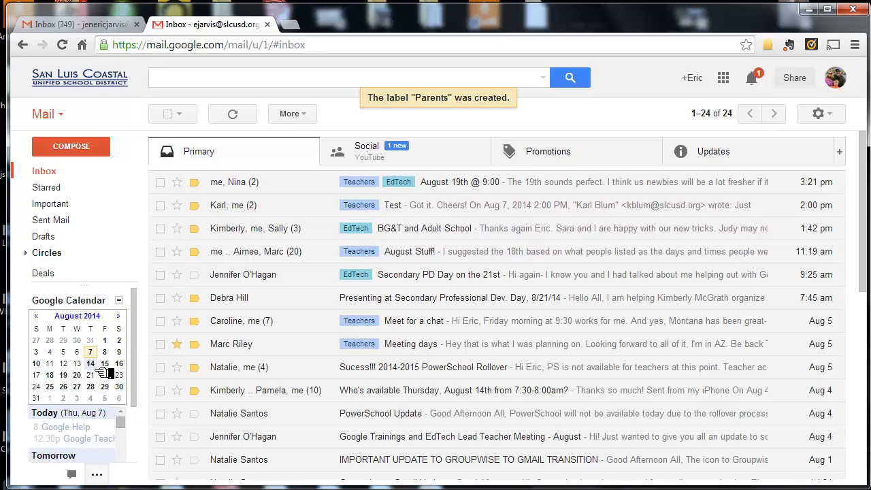
# Create another top-level label named Admin.
pyautogui.moveTo(102, 325)
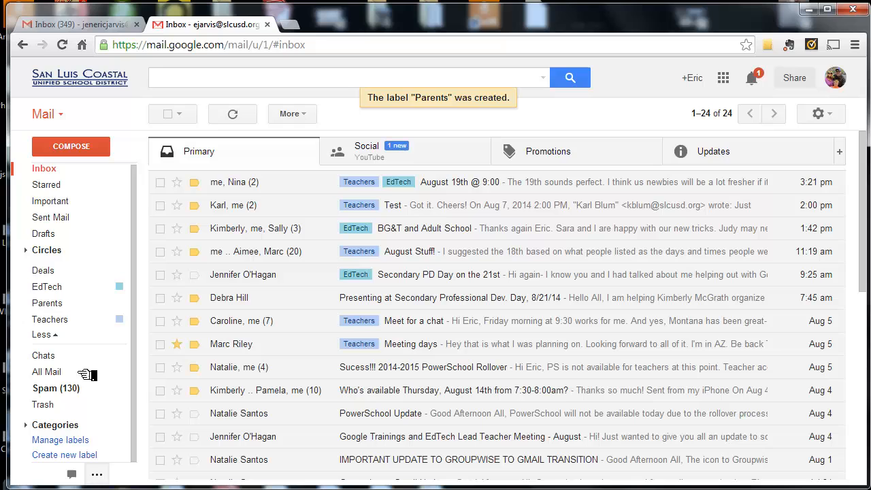
pyautogui.click(80, 454)
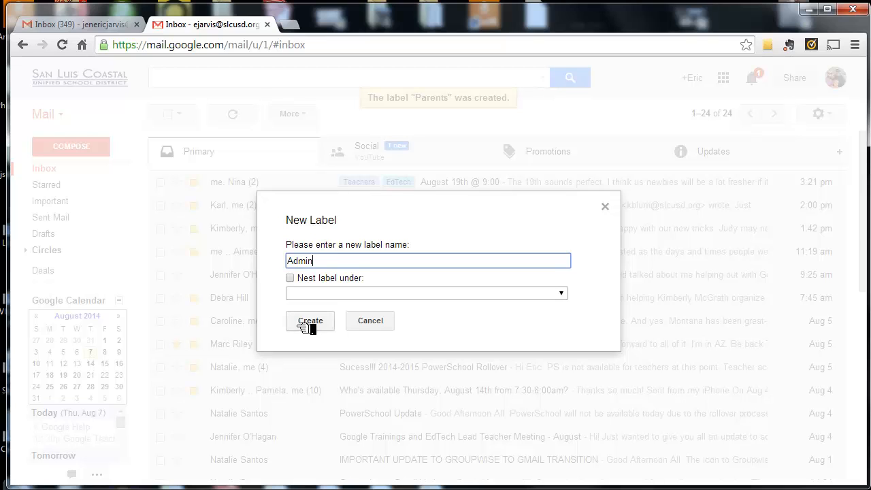
pyautogui.click(309, 326)
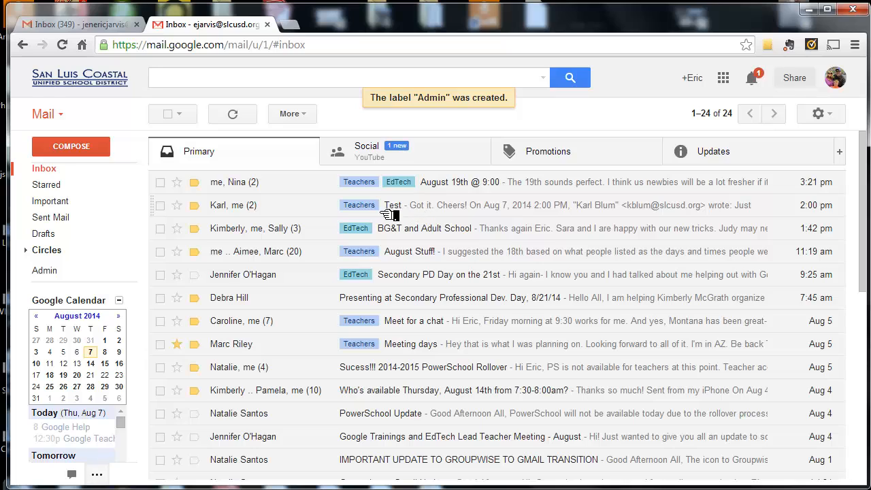
# Add the Admin label to the Test conversation as a second label and deselect the conversation.
pyautogui.click(160, 204)
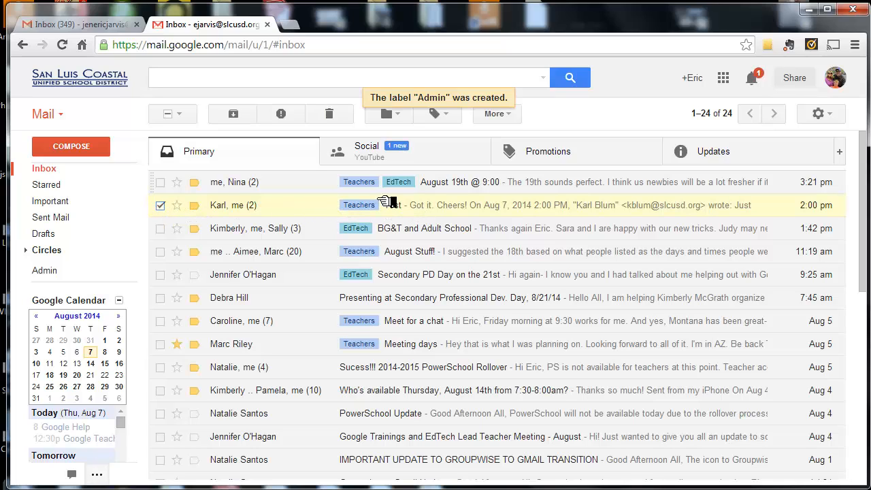
pyautogui.click(457, 117)
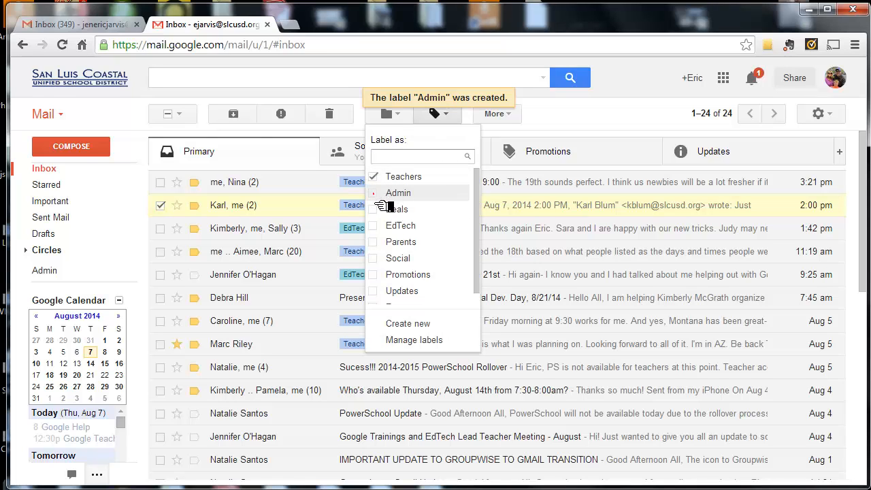
pyautogui.click(373, 194)
pyautogui.click(396, 323)
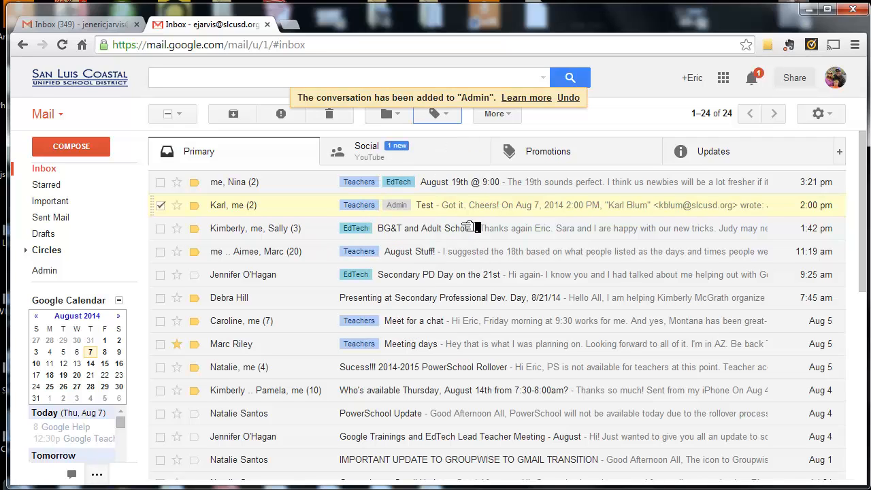
pyautogui.moveTo(466, 214); pyautogui.dragTo(452, 204)
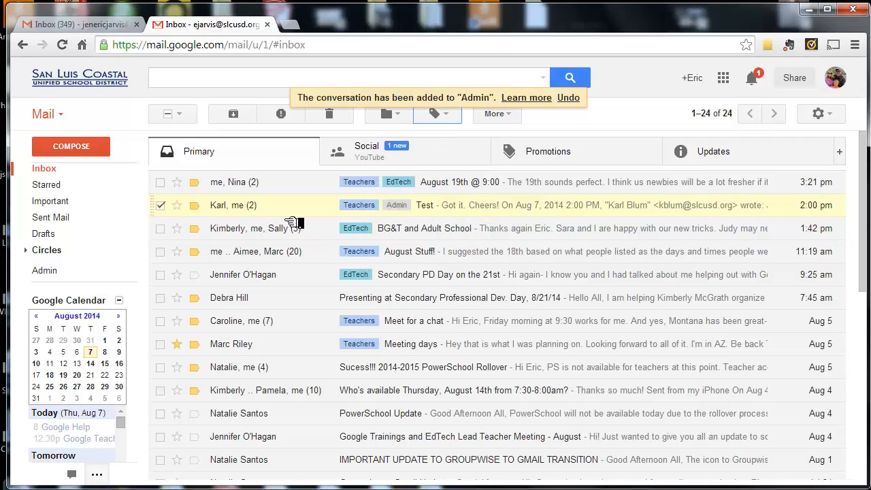
pyautogui.click(161, 205)
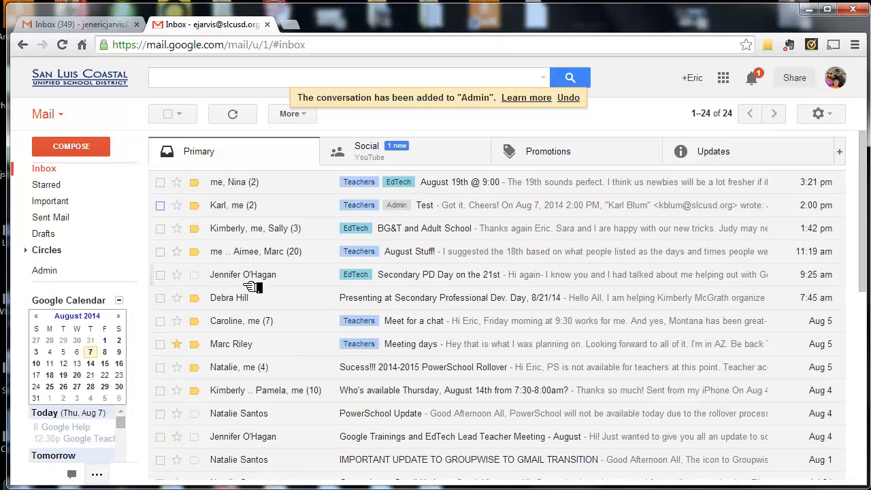
# Move the Secondary PD Day on the 21st conversation from the inbox to the EdTech label and open that label.
pyautogui.moveTo(250, 286); pyautogui.dragTo(64, 314)
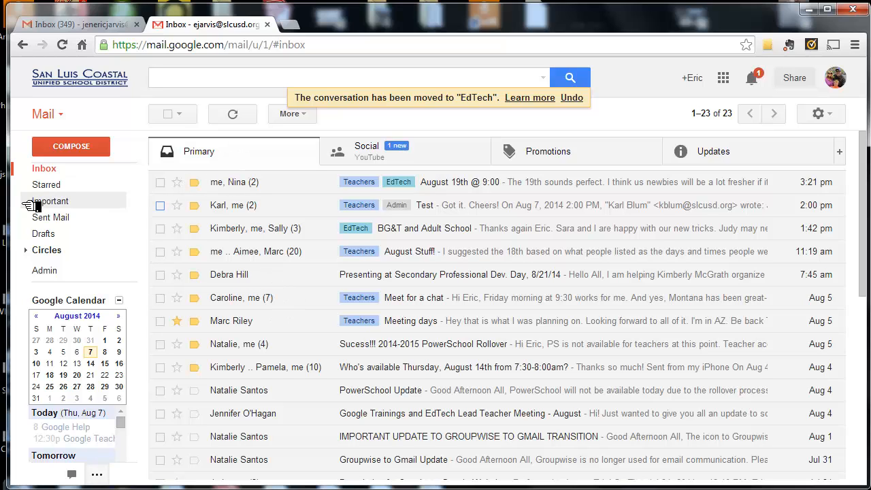
pyautogui.click(49, 308)
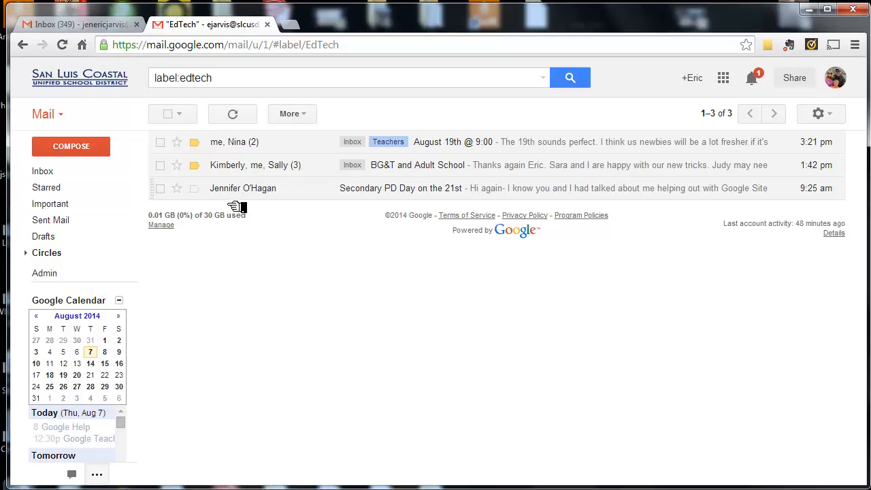
pyautogui.moveTo(264, 195)
# Move the Secondary PD Day on the 21st conversation from EdTech back to the inbox and open the inbox.
pyautogui.moveTo(284, 203); pyautogui.dragTo(56, 182)
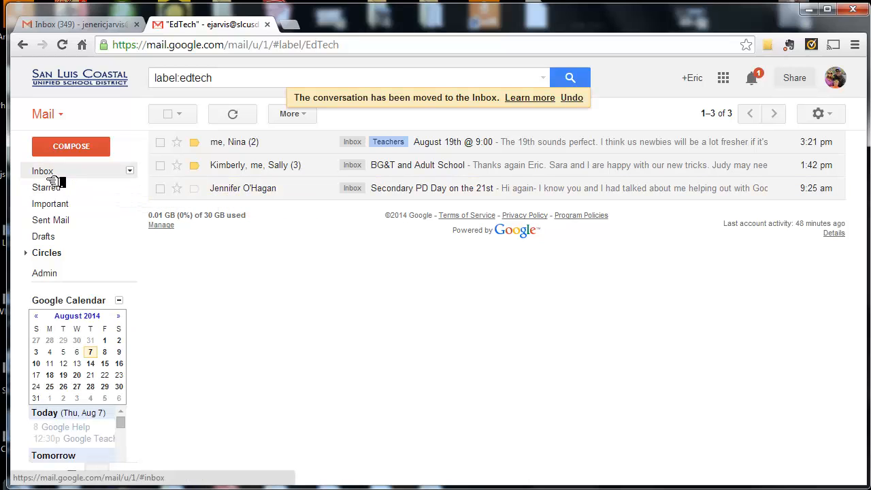
pyautogui.click(53, 179)
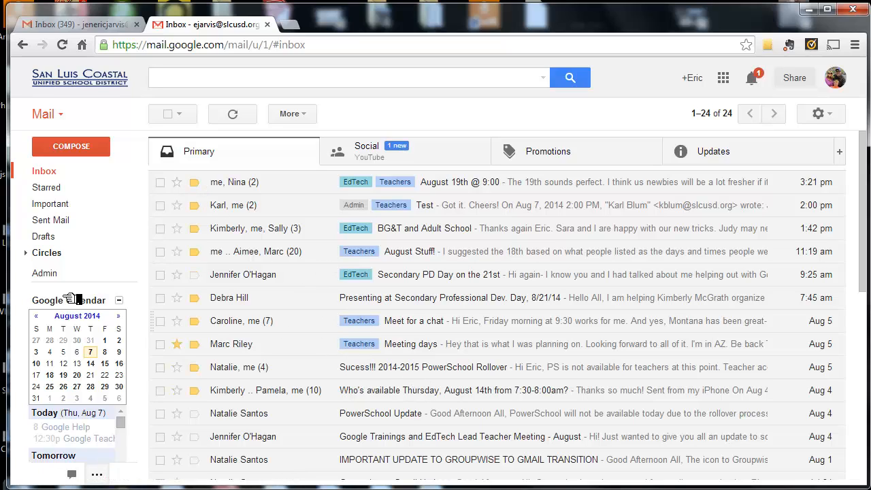
# View the Social category of the inbox and return to the Primary category.
pyautogui.moveTo(34, 270)
pyautogui.click(430, 165)
pyautogui.click(298, 161)
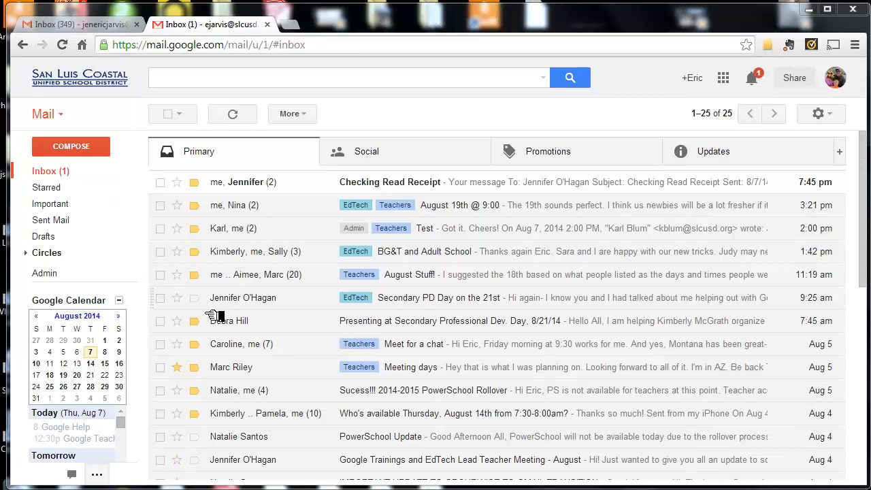
# Select the Secondary PD Day on the 21st conversation and use Move to to file it under EdTech.
pyautogui.click(160, 297)
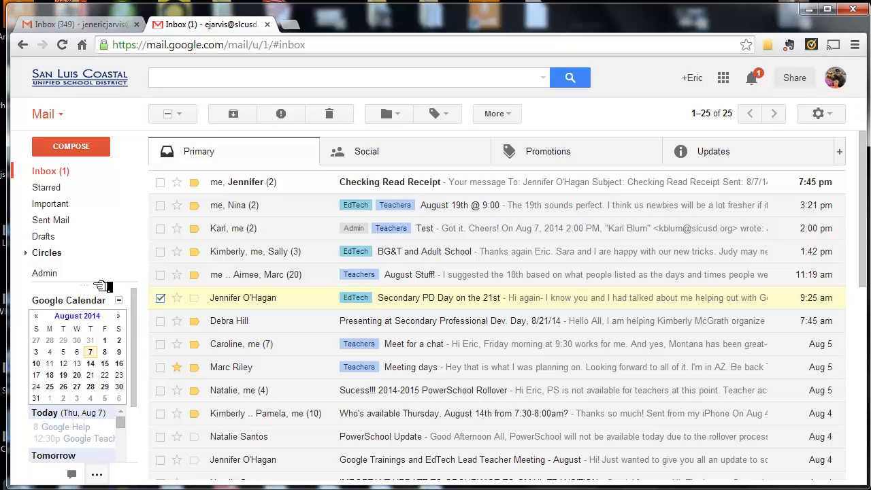
pyautogui.moveTo(96, 181)
pyautogui.moveTo(81, 321); pyautogui.dragTo(278, 310)
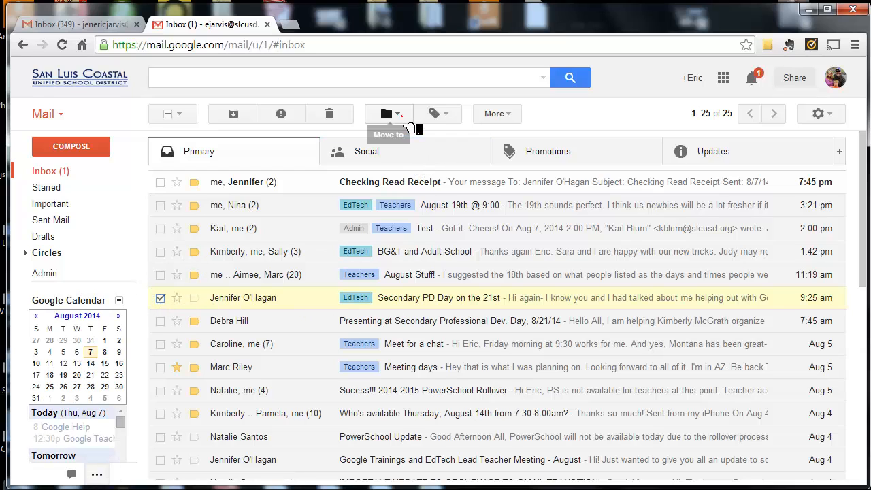
pyautogui.click(389, 114)
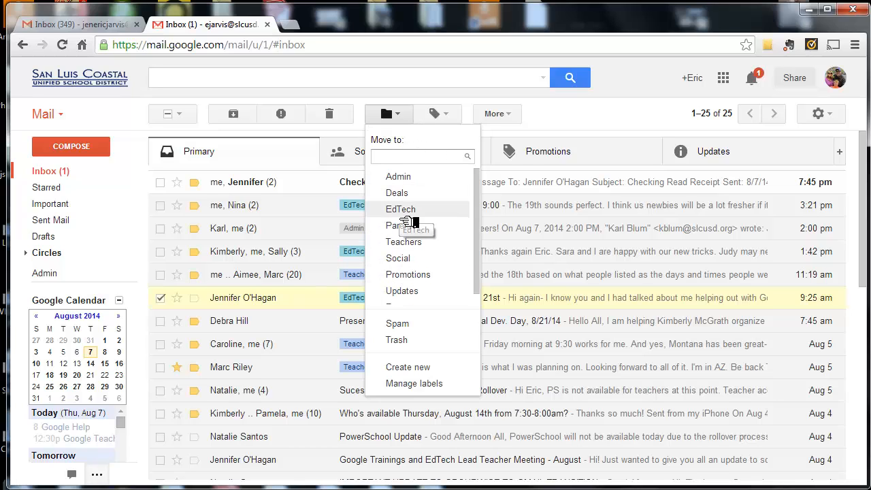
pyautogui.click(406, 216)
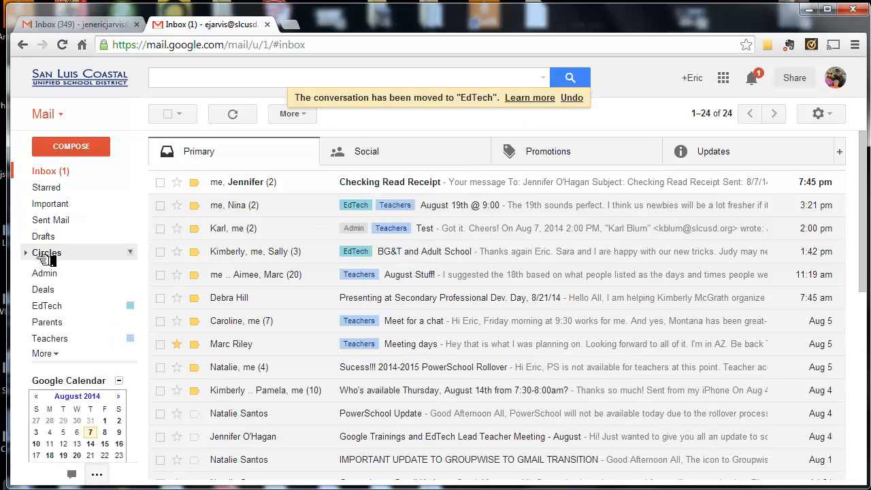
# In the EdTech label, select the Secondary PD Day on the 21st conversation, move it to the Inbox, and return to the inbox.
pyautogui.click(56, 306)
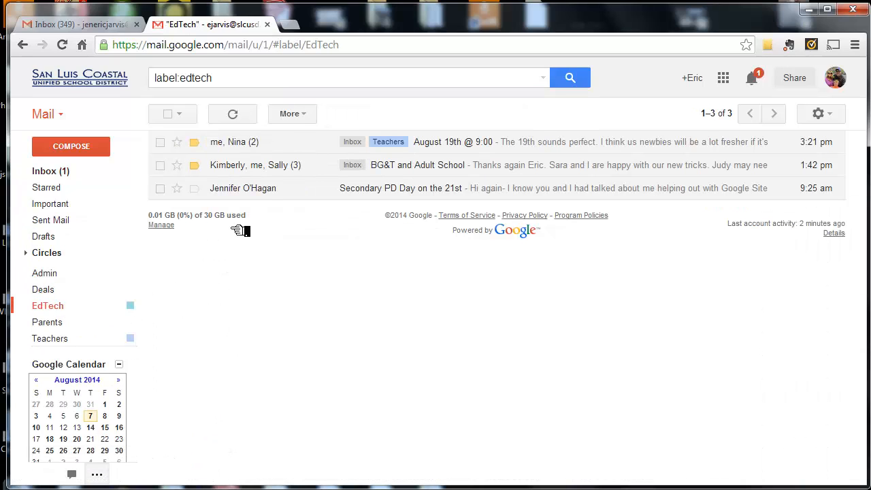
pyautogui.click(160, 189)
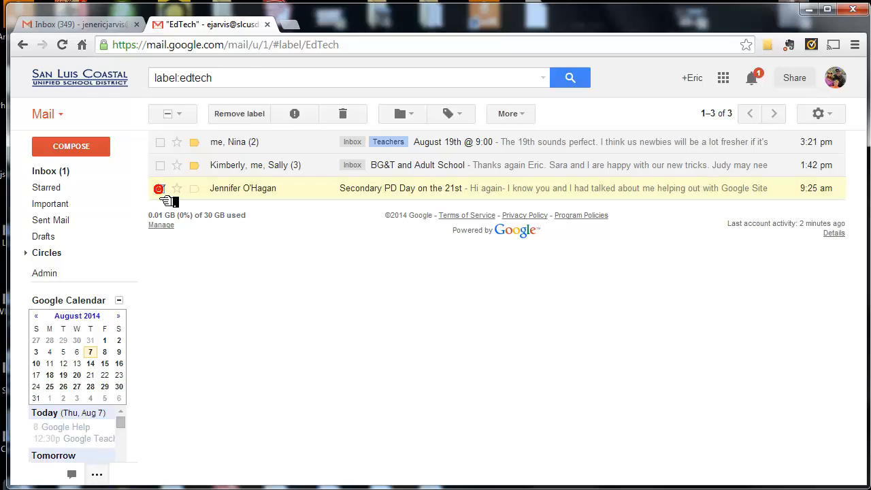
pyautogui.click(417, 115)
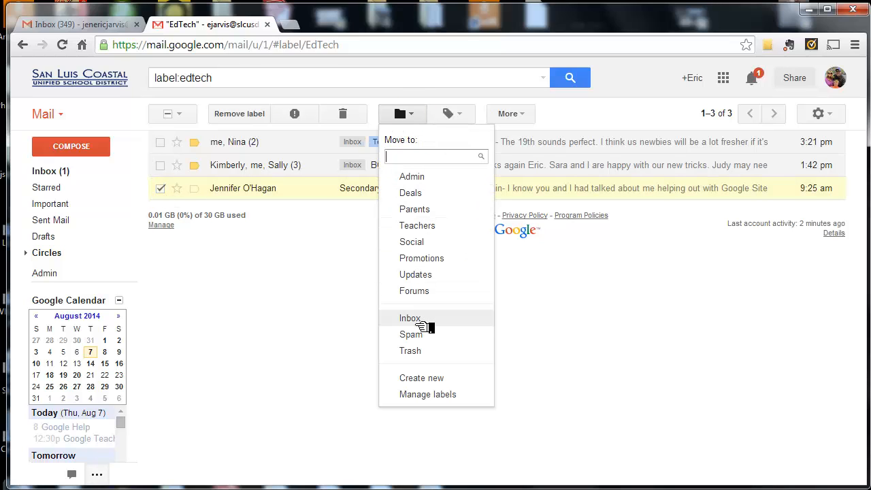
pyautogui.click(411, 318)
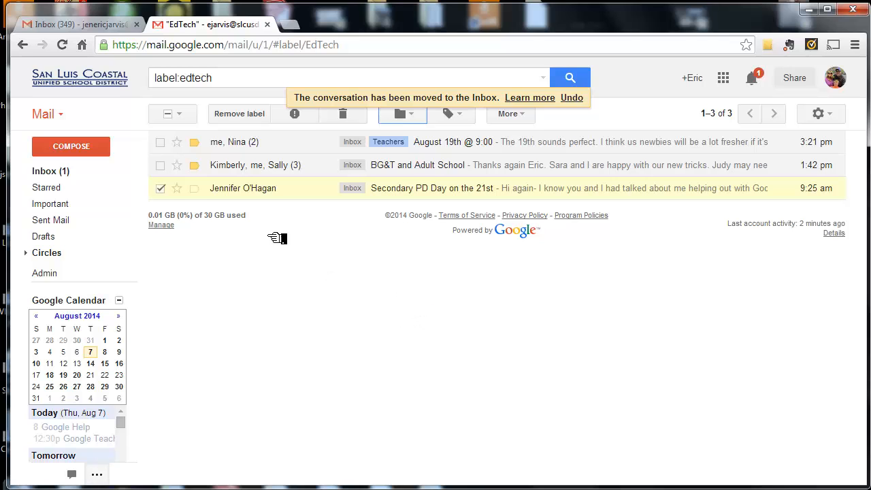
pyautogui.click(62, 175)
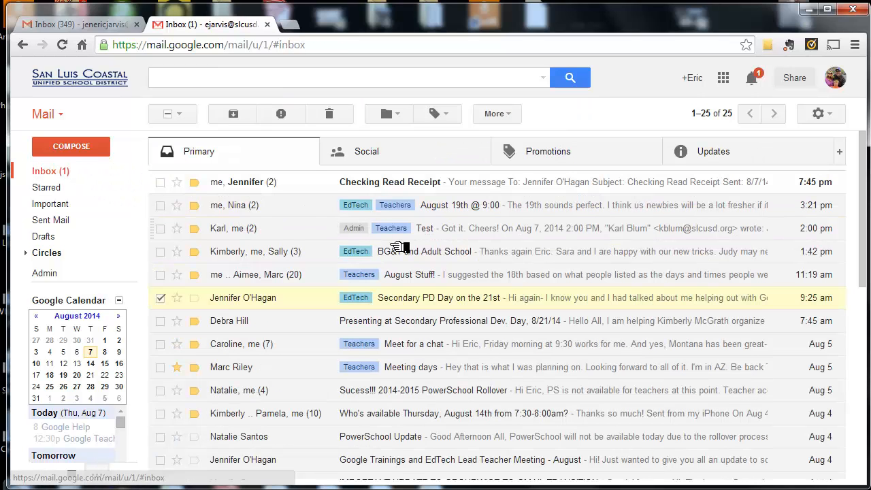